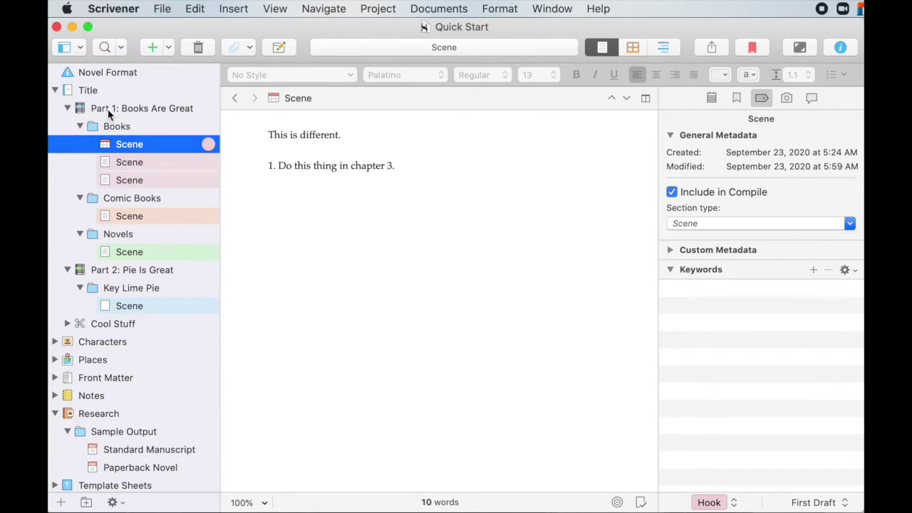
Step: Add a new folder directly under the Title manuscript folder, keeping the default name
{"action": "left_click", "coordinate": [108, 109]}
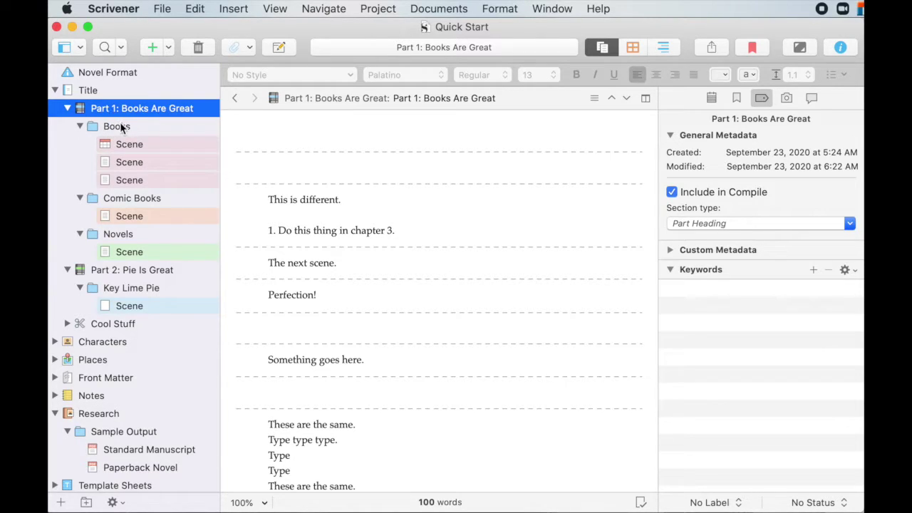
{"action": "left_click", "coordinate": [117, 127]}
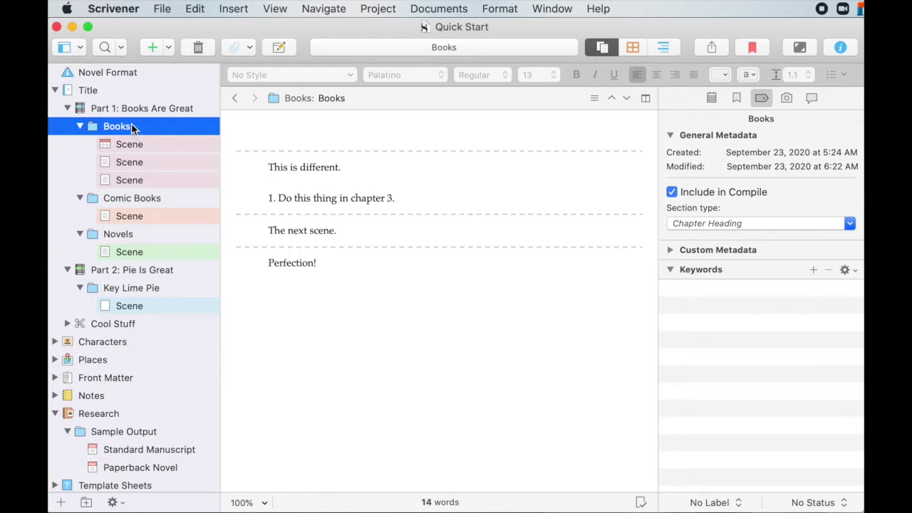
{"action": "scroll", "coordinate": [133, 126], "scroll_direction": "down", "scroll_amount": 2}
{"action": "scroll", "coordinate": [157, 122], "scroll_direction": "up", "scroll_amount": 2}
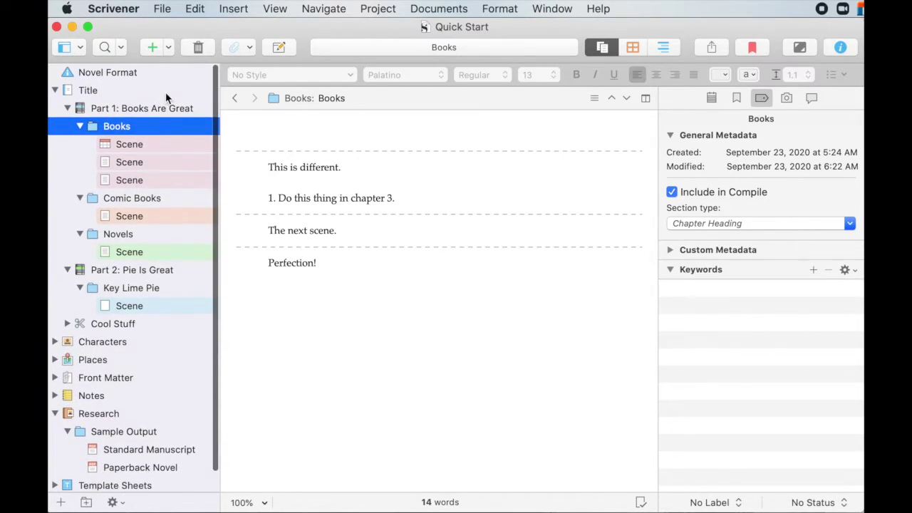
{"action": "right_click", "coordinate": [166, 94]}
{"action": "mouse_move", "coordinate": [189, 100]}
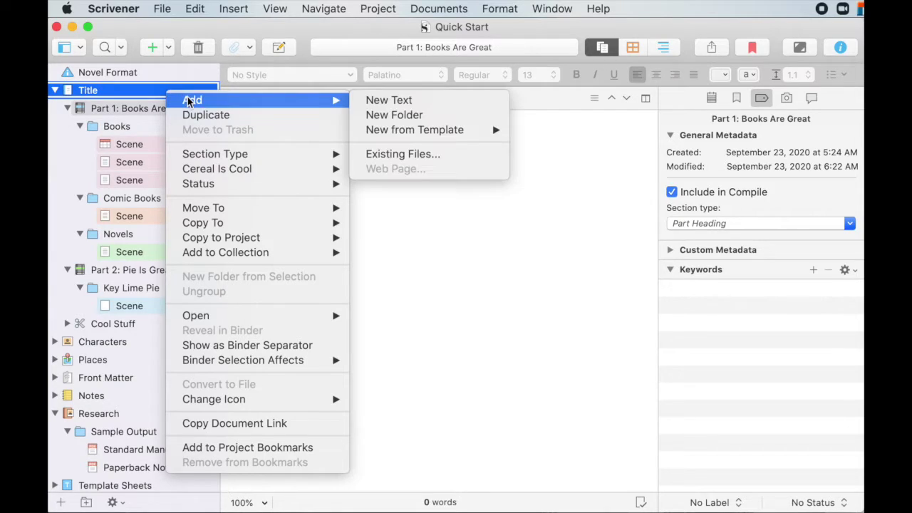
{"action": "left_click", "coordinate": [393, 116]}
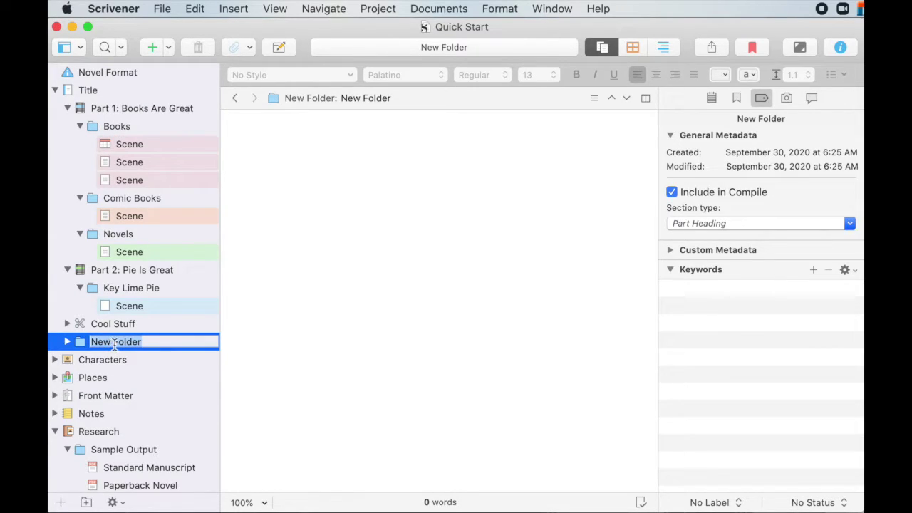
{"action": "key", "text": "Return"}
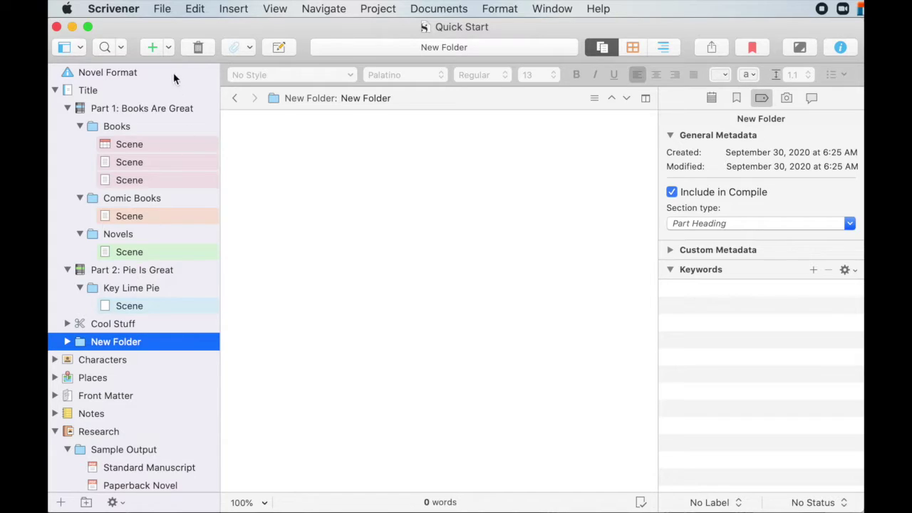
Step: Add a folder named "Books 2" after the Books folder in Part 1
{"action": "left_click", "coordinate": [129, 178]}
{"action": "left_click", "coordinate": [114, 126]}
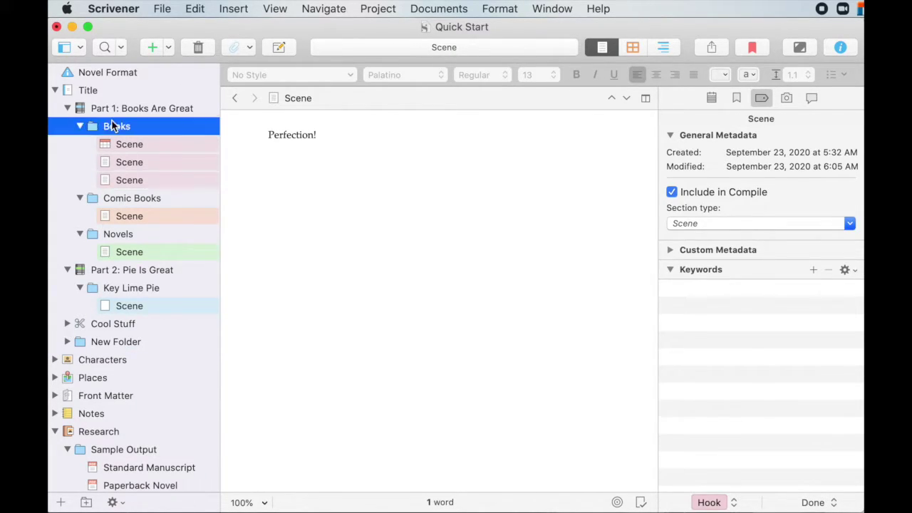
{"action": "left_click", "coordinate": [169, 48]}
{"action": "left_click", "coordinate": [176, 84]}
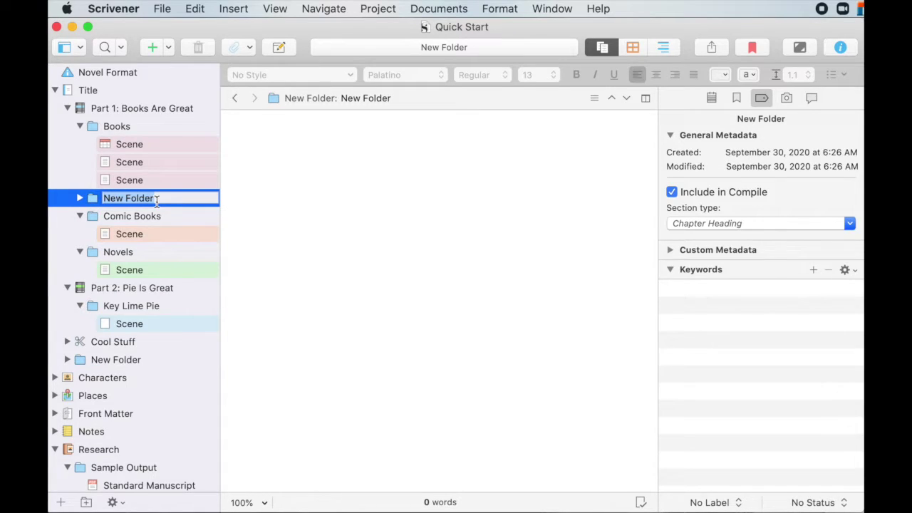
{"action": "type", "text": "Books 2"}
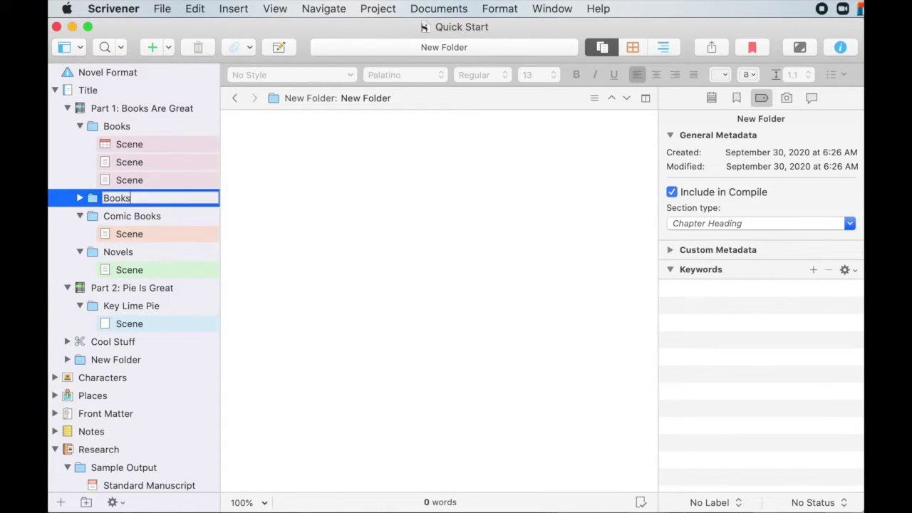
{"action": "key", "text": "Return"}
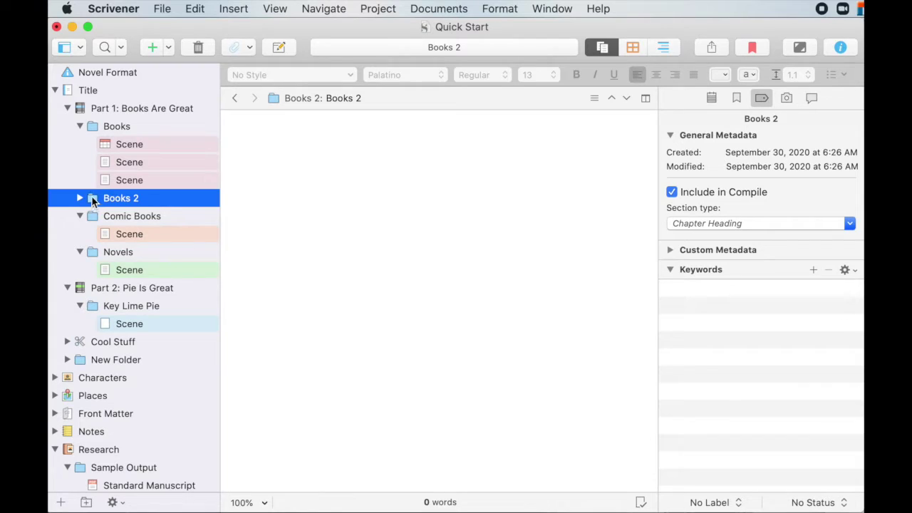
Step: Rename the Books 2 folder as "Books!"
{"action": "mouse_move", "coordinate": [93, 198]}
{"action": "left_mouse_down"}
{"action": "mouse_move", "coordinate": [113, 132]}
{"action": "mouse_move", "coordinate": [103, 136]}
{"action": "mouse_move", "coordinate": [91, 210]}
{"action": "left_mouse_up"}
{"action": "left_click", "coordinate": [124, 197]}
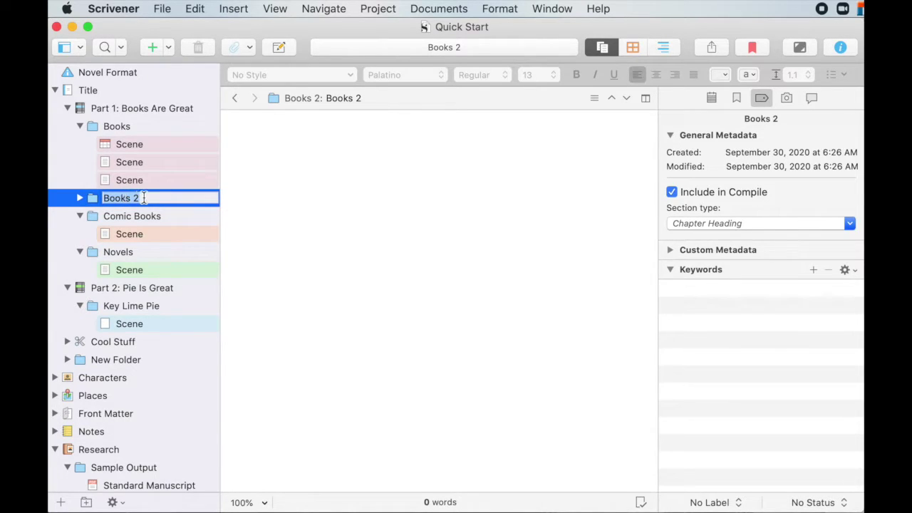
{"action": "key", "text": "Right"}
{"action": "key", "text": "BackSpace"}
{"action": "key", "text": "BackSpace"}
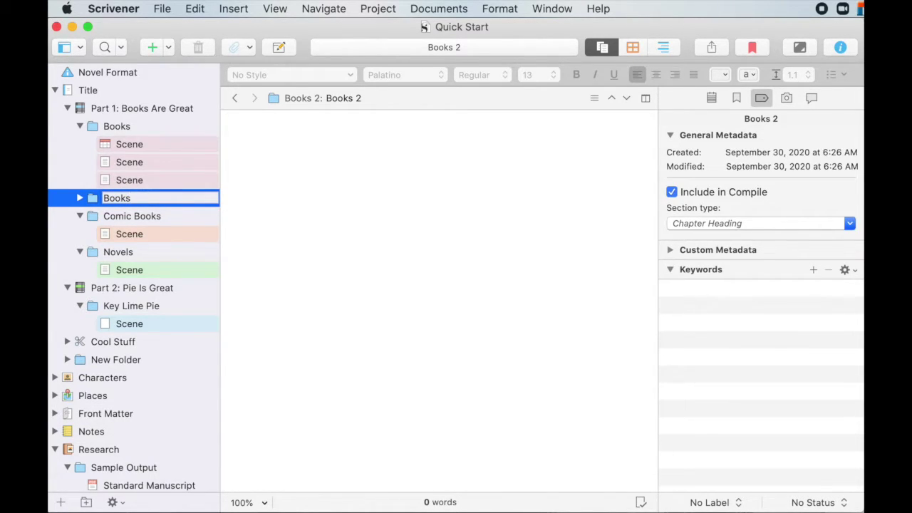
{"action": "type", "text": "!"}
{"action": "key", "text": "Return"}
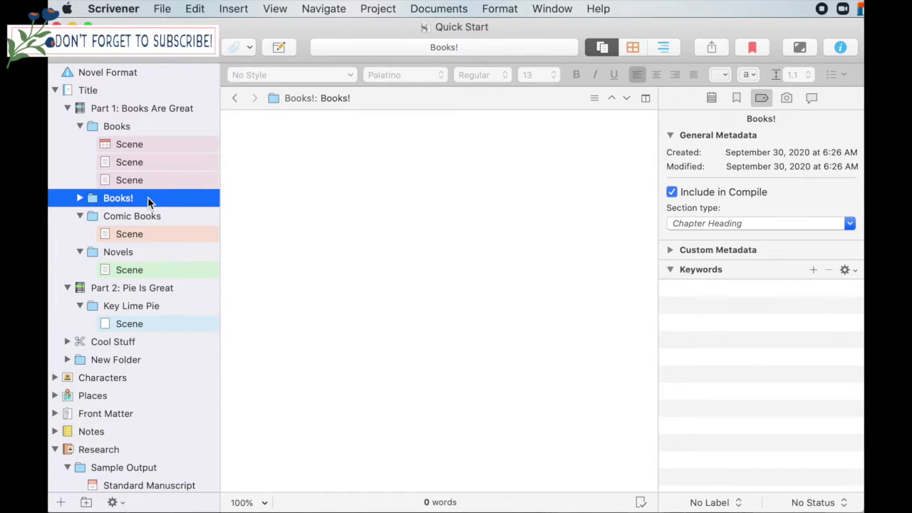
{"action": "left_click", "coordinate": [128, 199]}
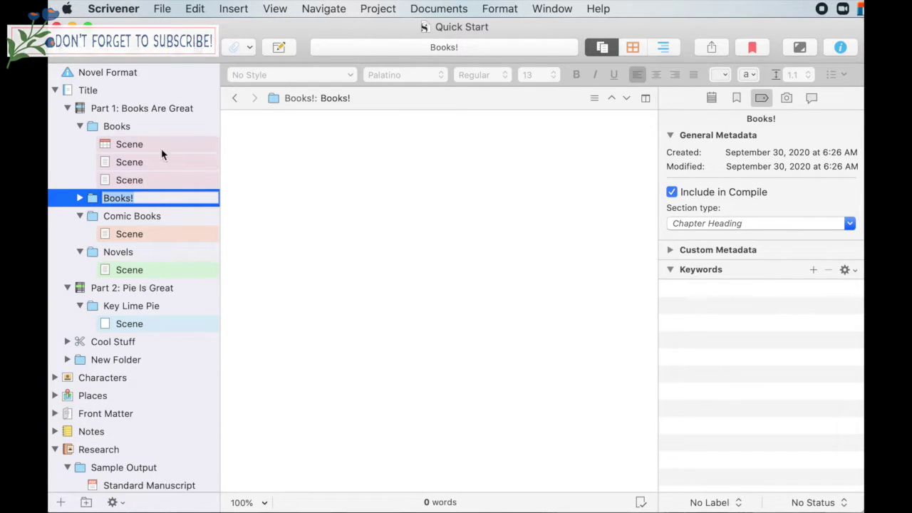
Step: Add another folder directly after the Books folder and name it "More Books"
{"action": "left_click", "coordinate": [170, 127]}
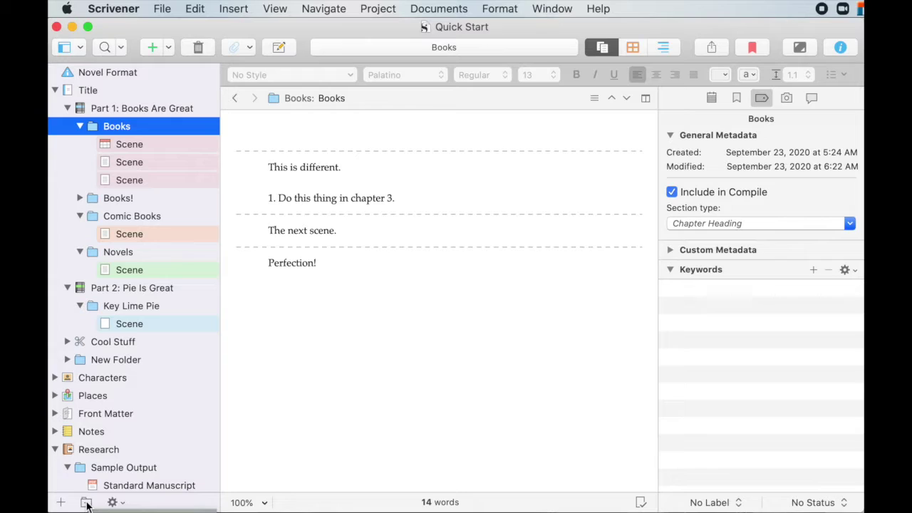
{"action": "left_click", "coordinate": [87, 504]}
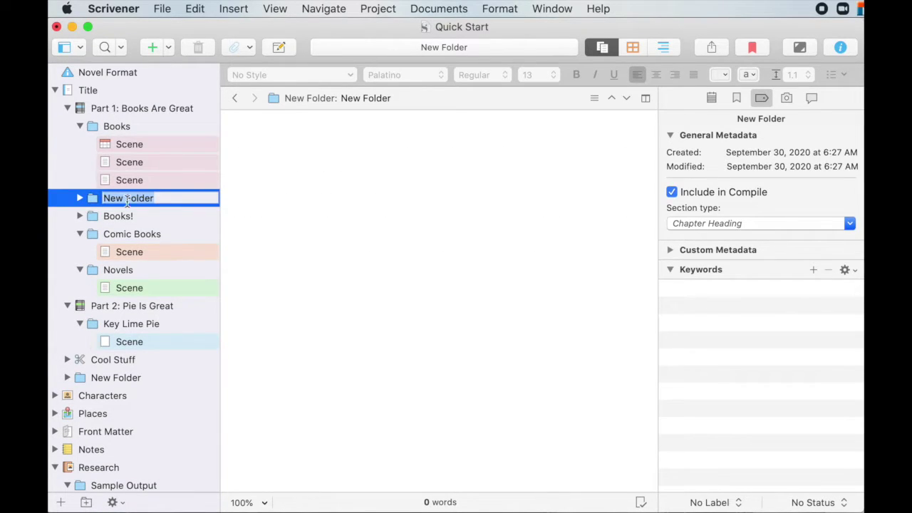
{"action": "key", "text": "BackSpace"}
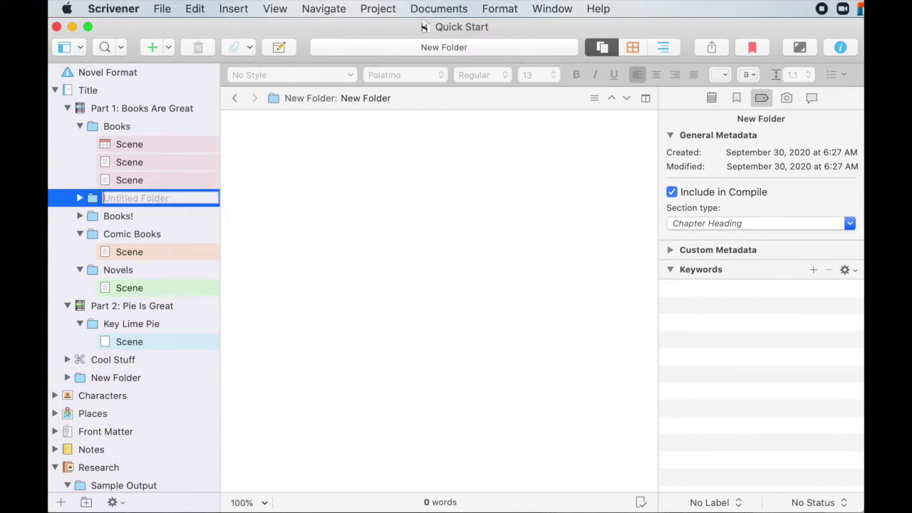
{"action": "type", "text": "More Books"}
{"action": "key", "text": "Return"}
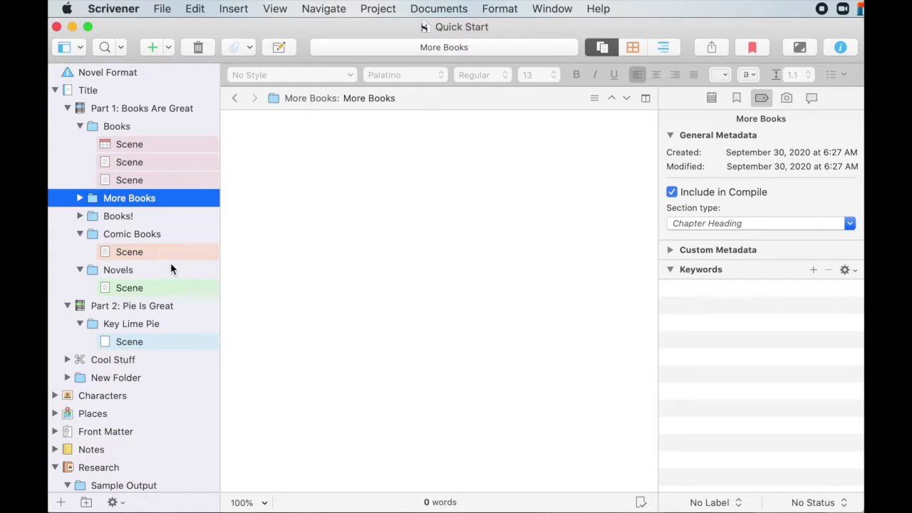
Step: Add a new text document at the end of the Books folder and name it "Scene"
{"action": "left_click", "coordinate": [132, 142]}
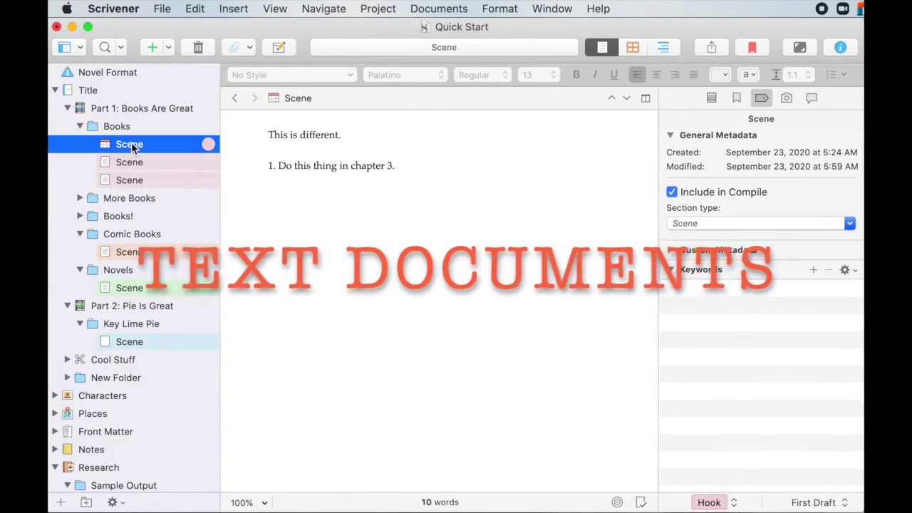
{"action": "left_click", "coordinate": [129, 163]}
{"action": "left_click", "coordinate": [129, 181]}
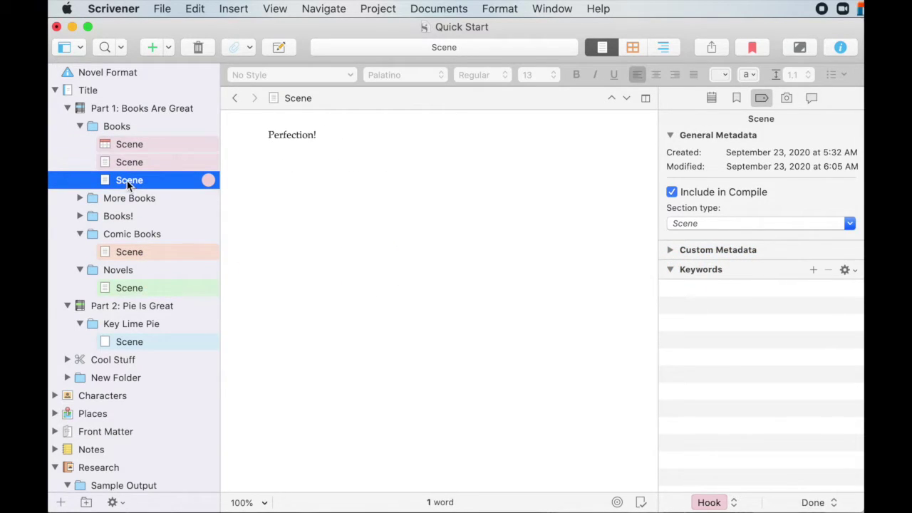
{"action": "left_click", "coordinate": [139, 144]}
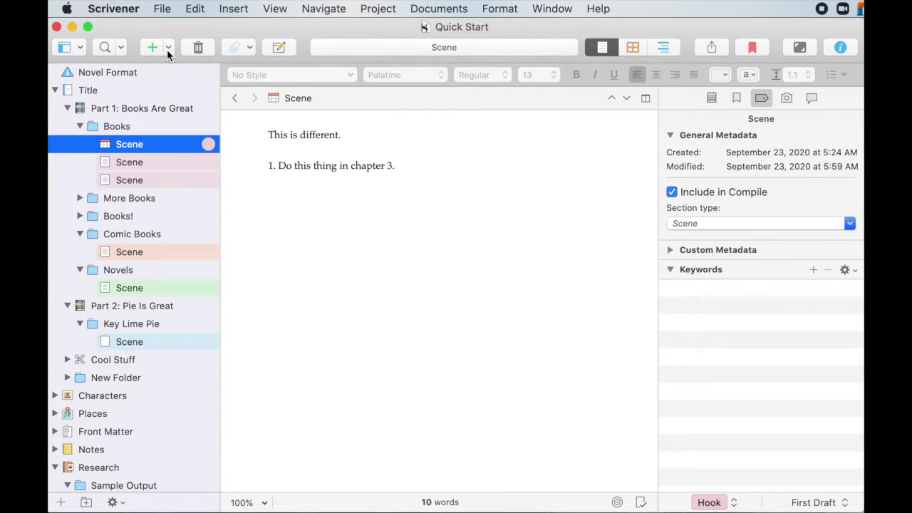
{"action": "right_click", "coordinate": [161, 127]}
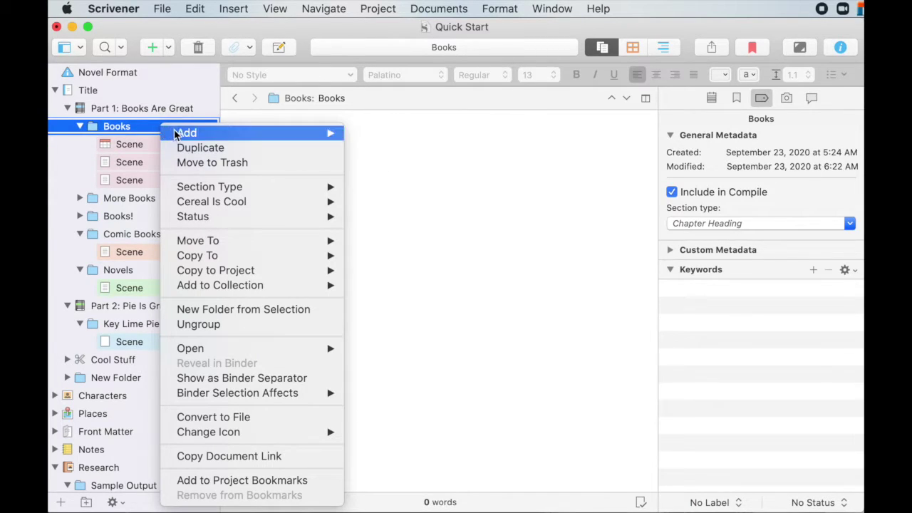
{"action": "mouse_move", "coordinate": [179, 135]}
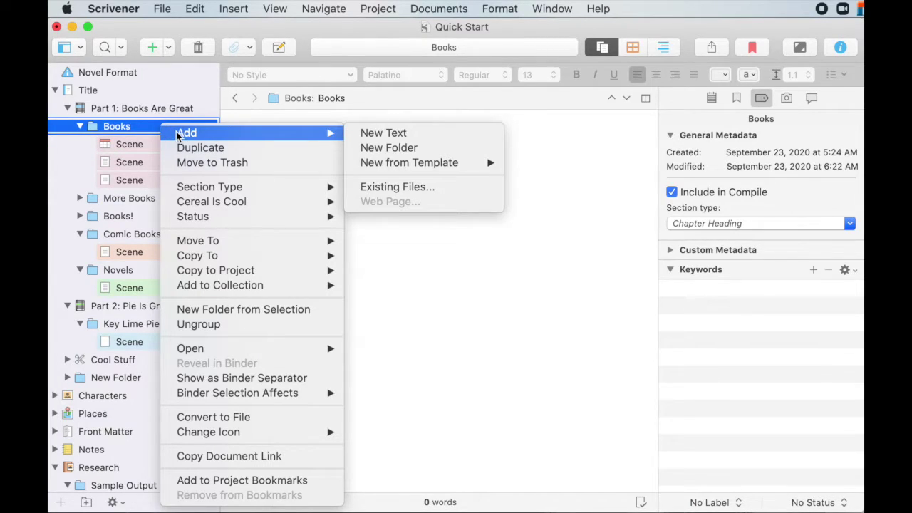
{"action": "left_click", "coordinate": [384, 134]}
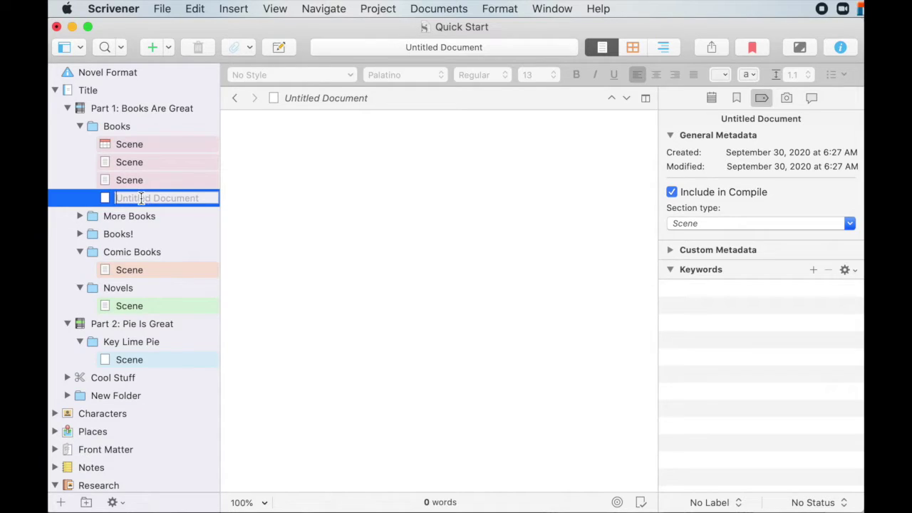
{"action": "type", "text": "Scene"}
{"action": "key", "text": "Return"}
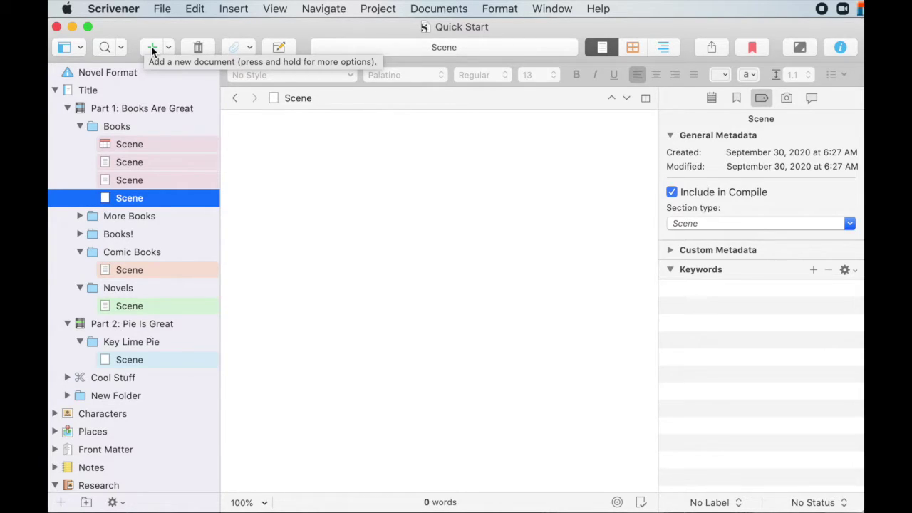
Step: Add a second text document named "Scene" below the newly created scene in the Books folder
{"action": "left_click", "coordinate": [152, 50]}
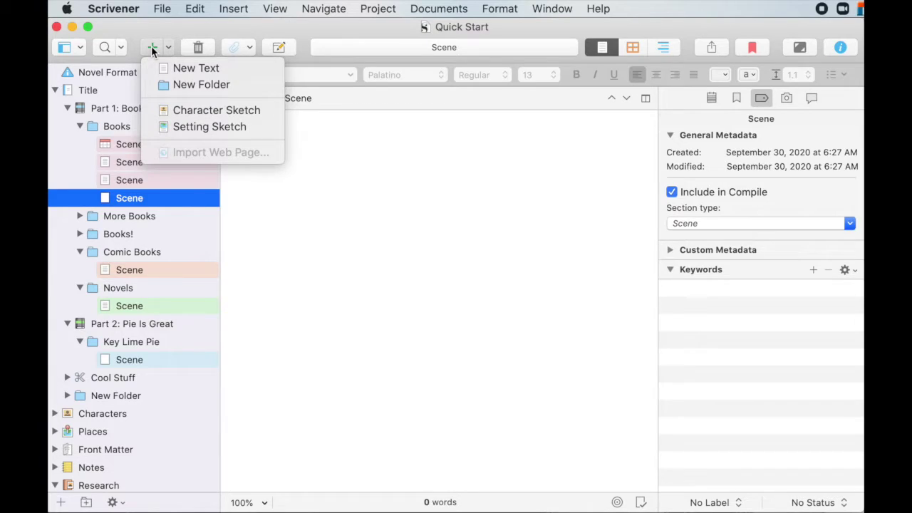
{"action": "key", "text": "Escape"}
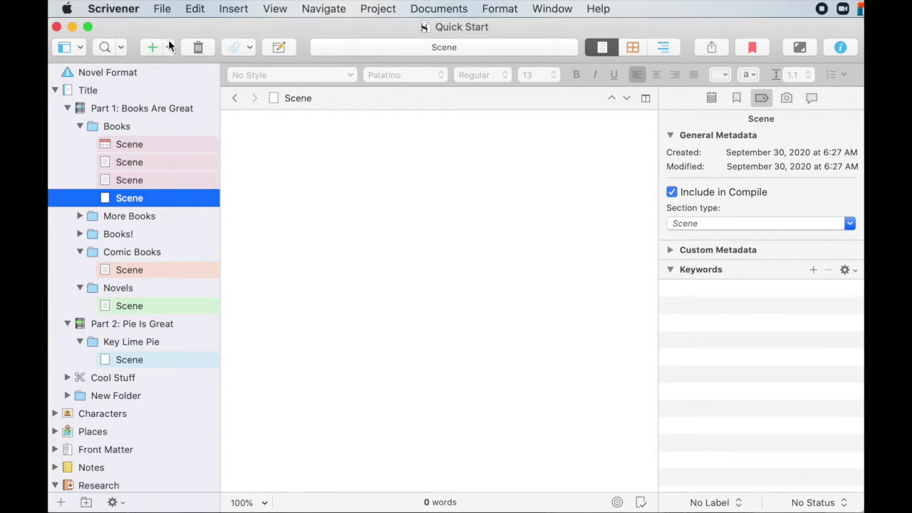
{"action": "left_click", "coordinate": [170, 47]}
{"action": "left_click", "coordinate": [169, 46]}
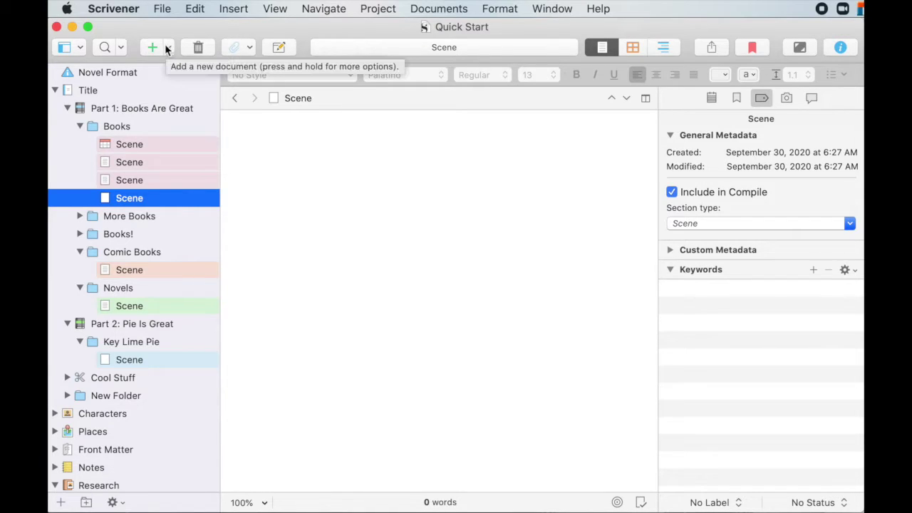
{"action": "left_click", "coordinate": [152, 50]}
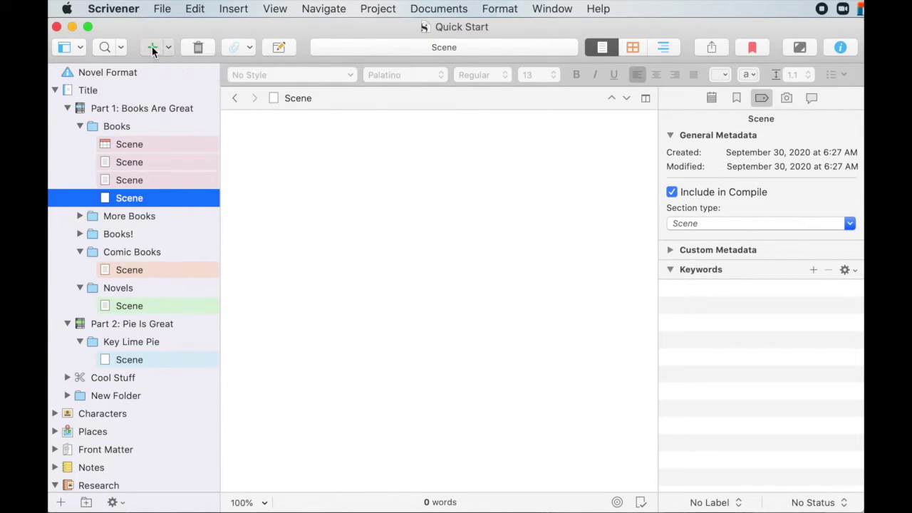
{"action": "type", "text": "Scene"}
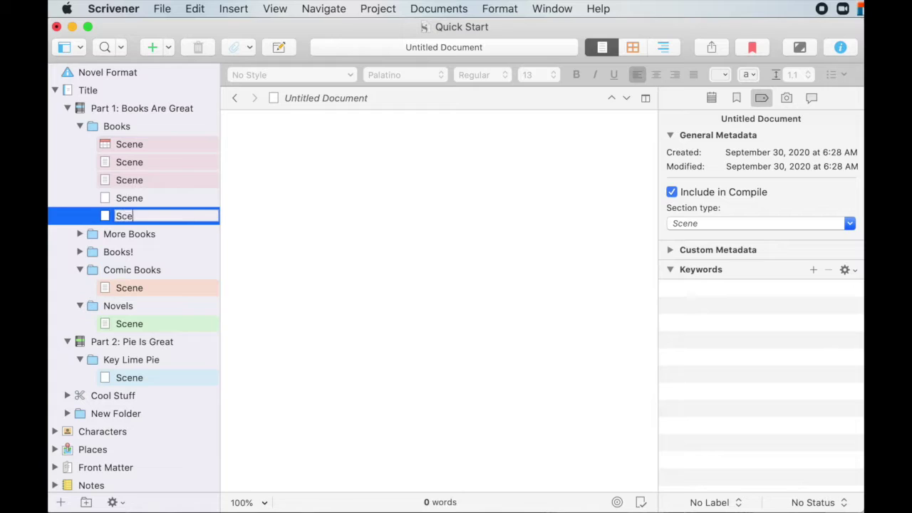
{"action": "key", "text": "Return"}
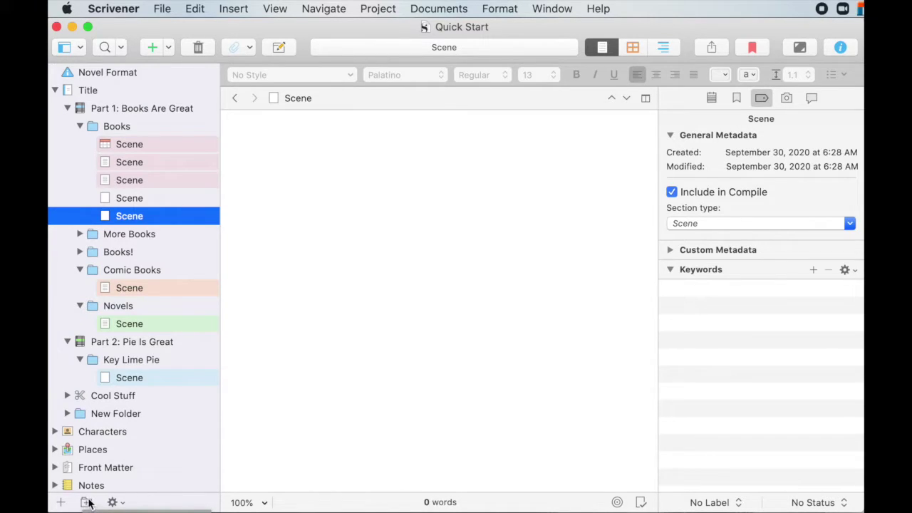
Step: Add a third new text document at the end of the Books folder, also named "Scene"
{"action": "left_click", "coordinate": [61, 503]}
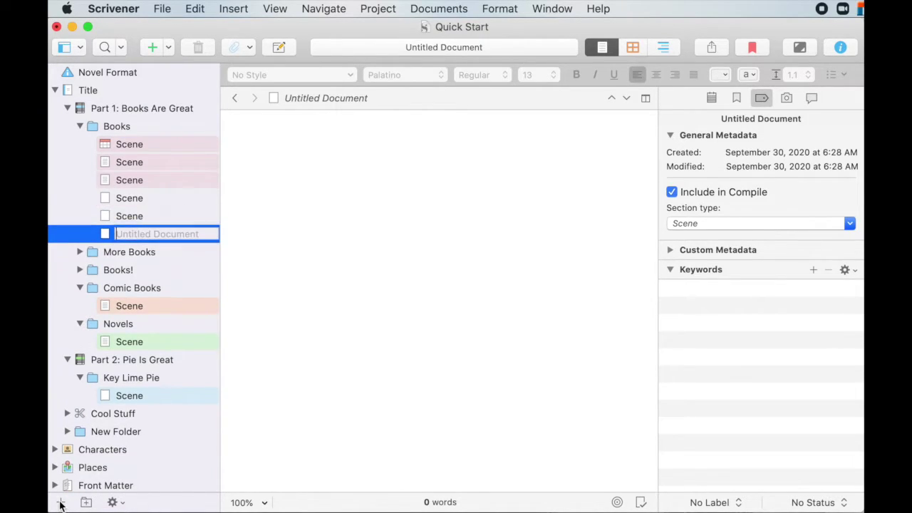
{"action": "type", "text": "Scene"}
{"action": "key", "text": "Return"}
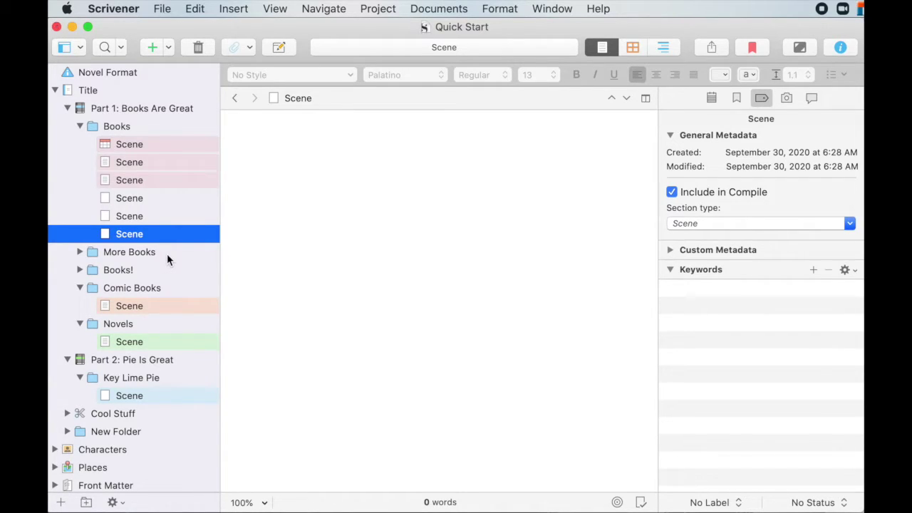
Step: Rename the first of the three new blank scenes in the Books folder as "Scene 1"
{"action": "double_click", "coordinate": [129, 202]}
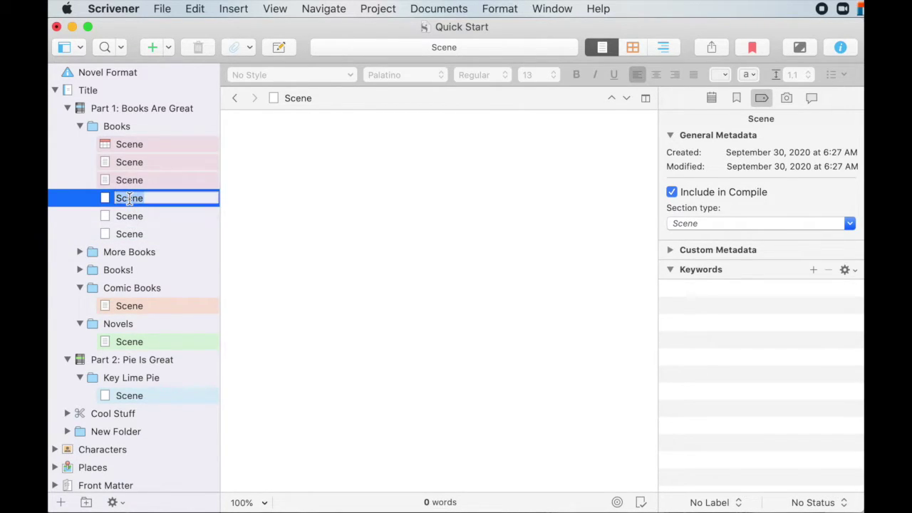
{"action": "key", "text": "Right"}
{"action": "type", "text": "1"}
{"action": "key", "text": "Return"}
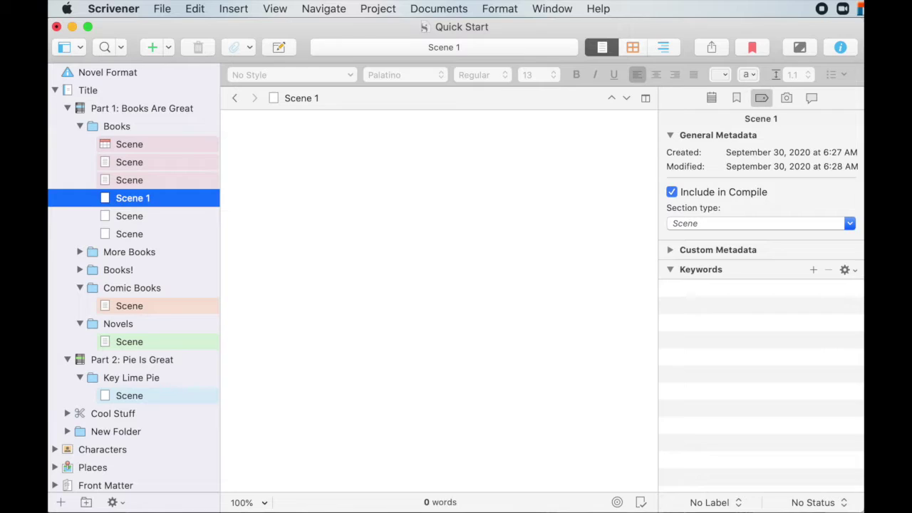
Step: Rename the second of the three new blank scenes in the Books folder as "Scene 2"
{"action": "left_click", "coordinate": [129, 216]}
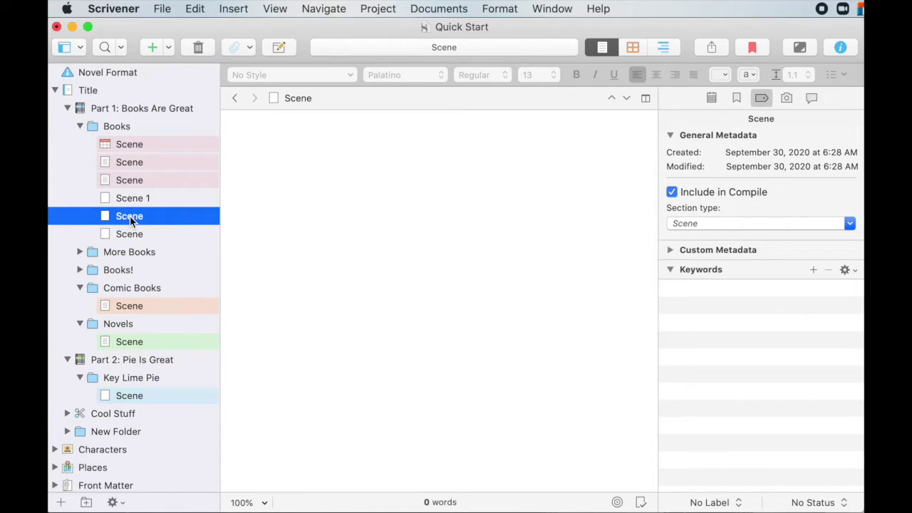
{"action": "double_click", "coordinate": [130, 216]}
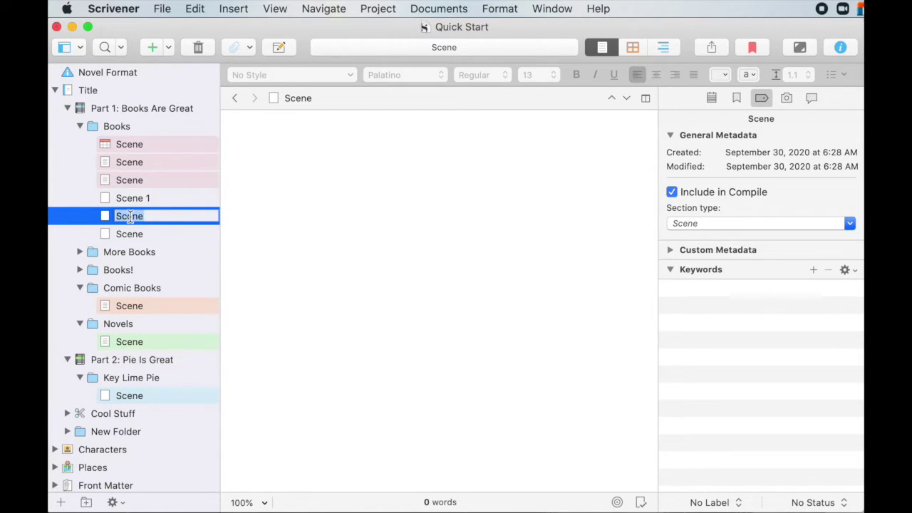
{"action": "key", "text": "Right"}
{"action": "type", "text": "2"}
{"action": "key", "text": "Return"}
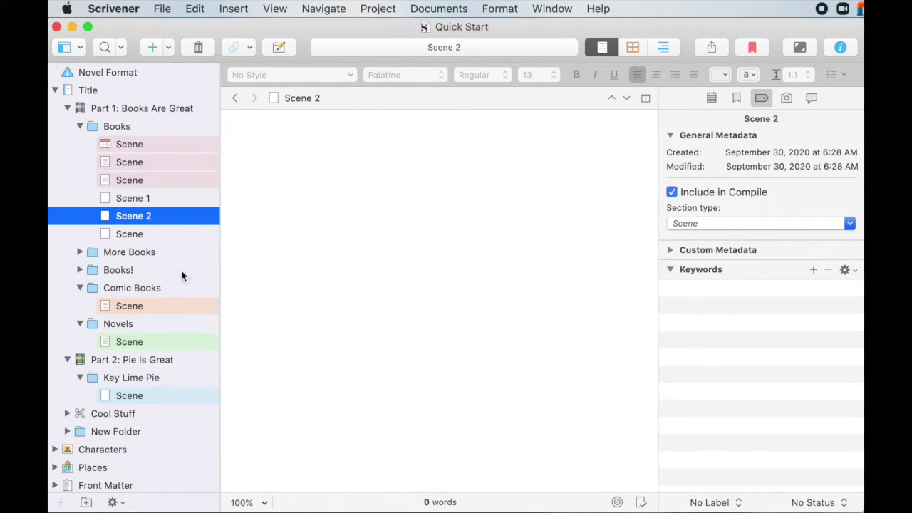
Step: Assign the Hook label to the Scene 1 document in the Books folder
{"action": "left_click", "coordinate": [133, 143]}
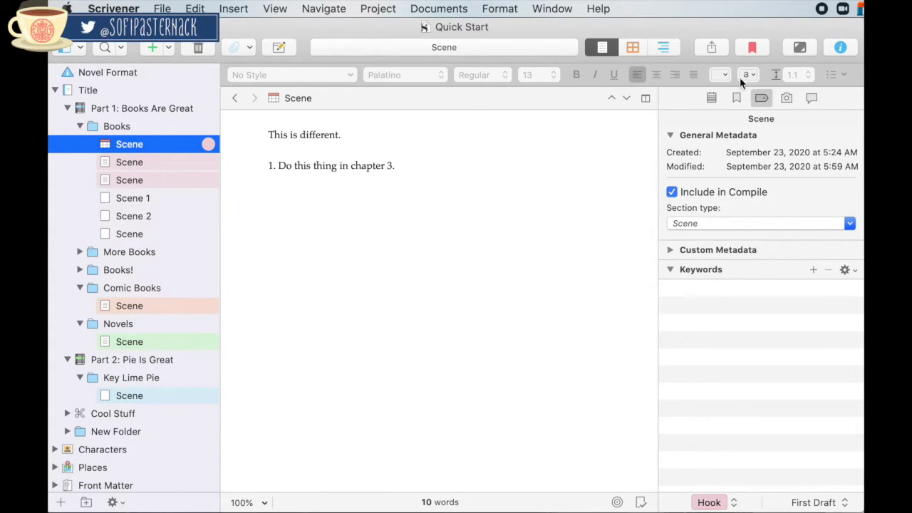
{"action": "left_click", "coordinate": [800, 47]}
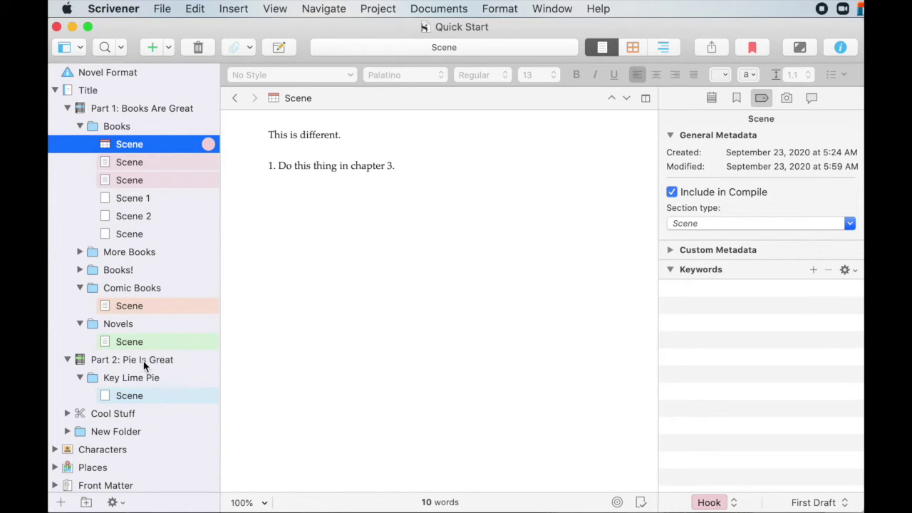
{"action": "left_click", "coordinate": [138, 200]}
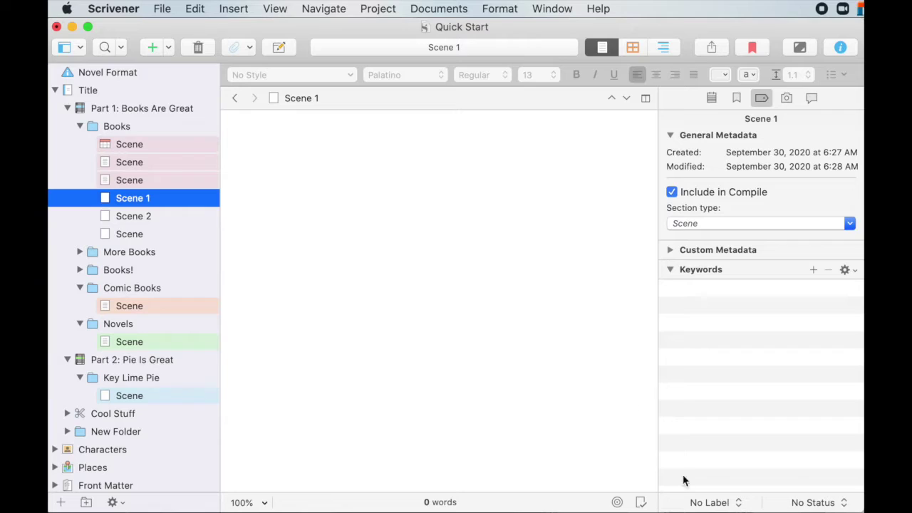
{"action": "left_click", "coordinate": [142, 180]}
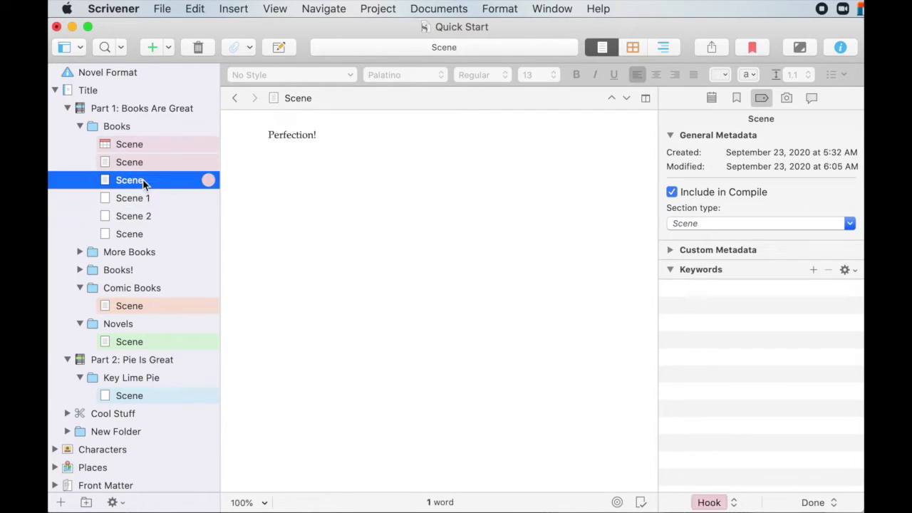
{"action": "left_click", "coordinate": [145, 200]}
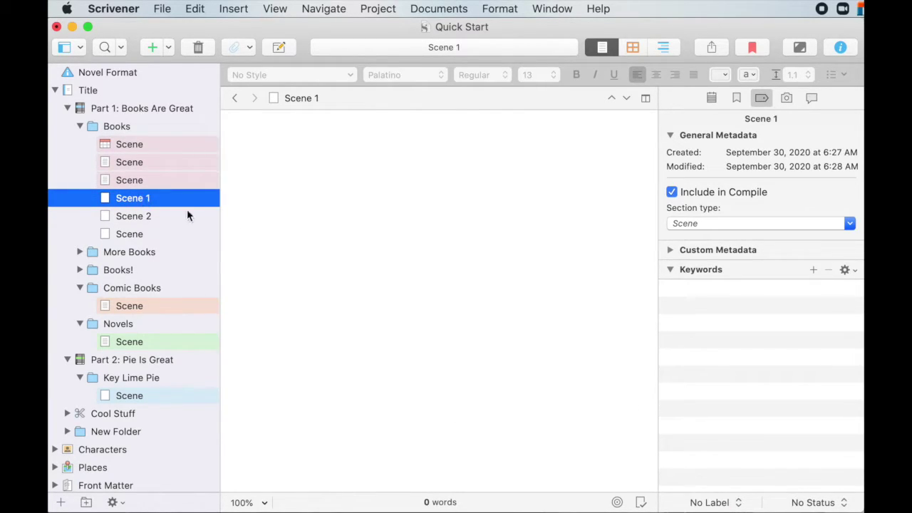
{"action": "left_click", "coordinate": [739, 504]}
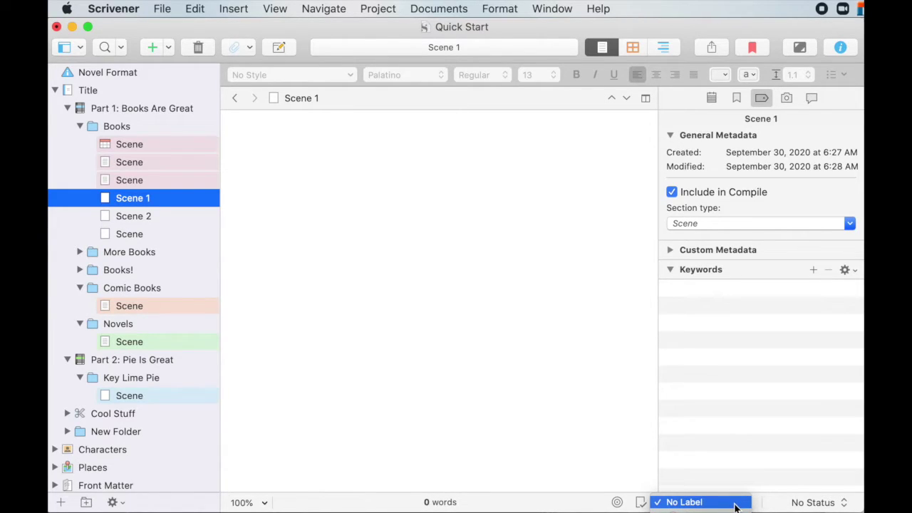
{"action": "left_click", "coordinate": [702, 511]}
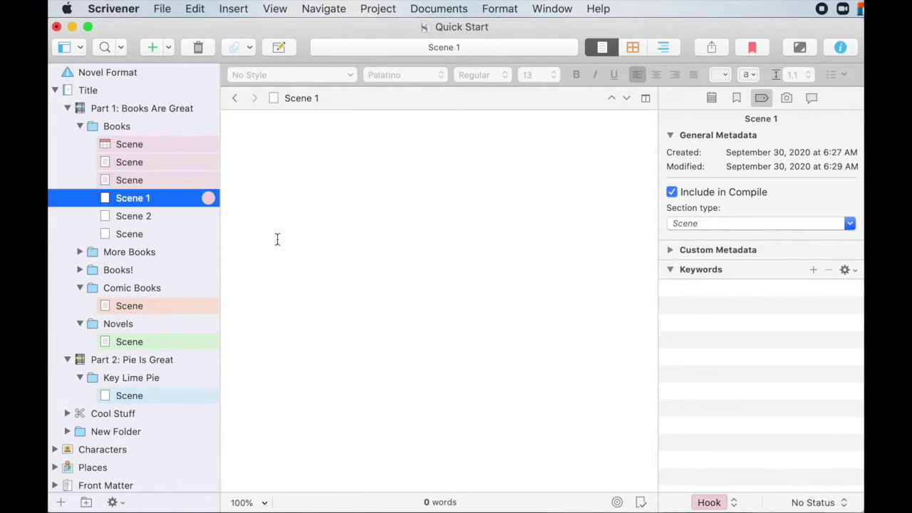
Step: Turn off showing the Cereal Is Cool label colors as background color in the binder
{"action": "left_click", "coordinate": [187, 213]}
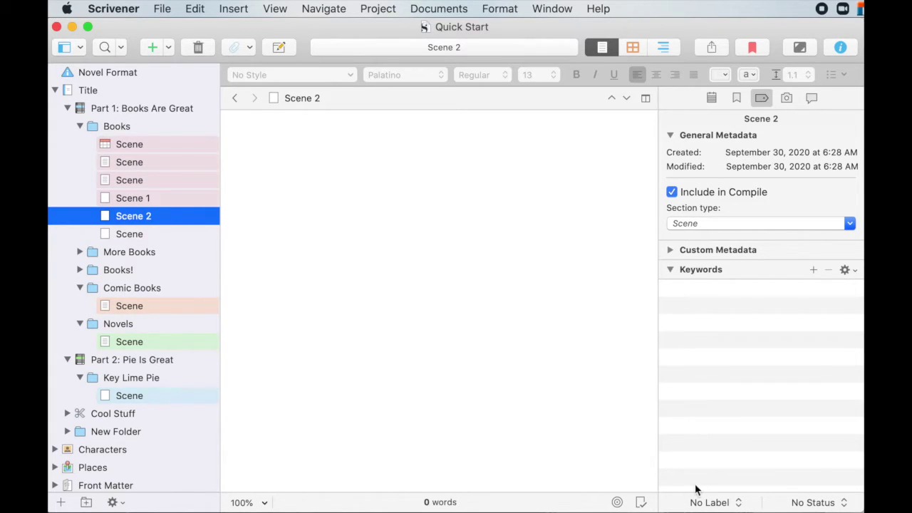
{"action": "left_click", "coordinate": [207, 198]}
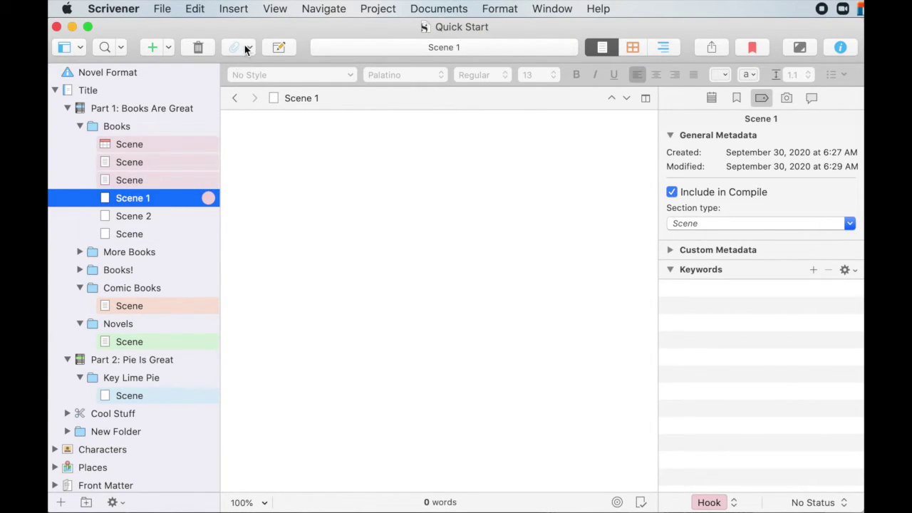
{"action": "left_click", "coordinate": [275, 9]}
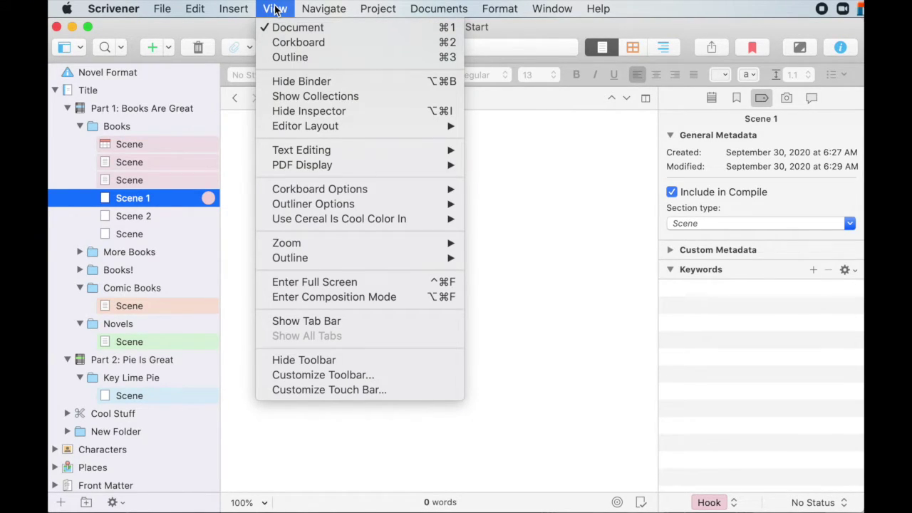
{"action": "mouse_move", "coordinate": [337, 192]}
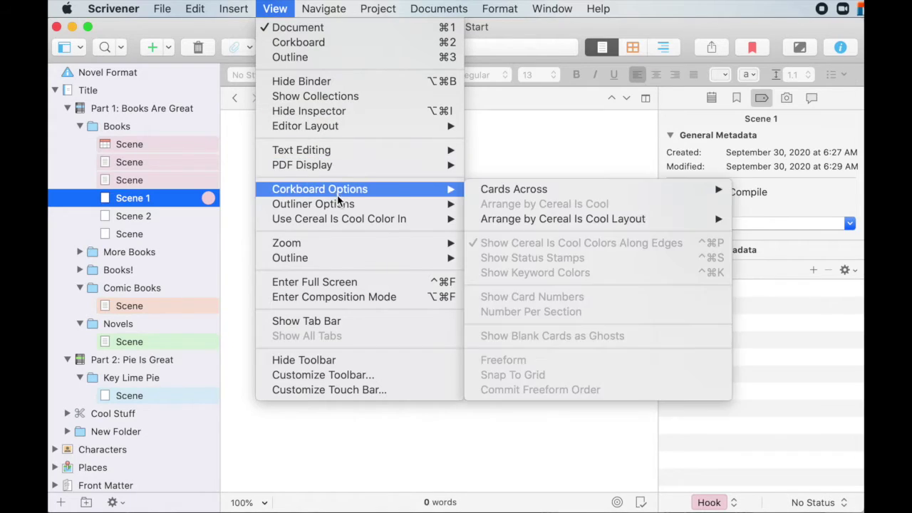
{"action": "mouse_move", "coordinate": [323, 219]}
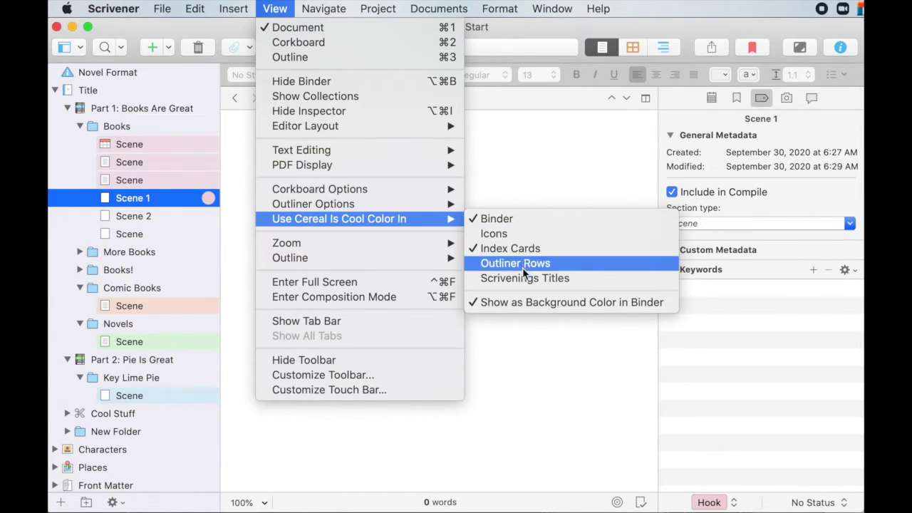
{"action": "left_click", "coordinate": [514, 307]}
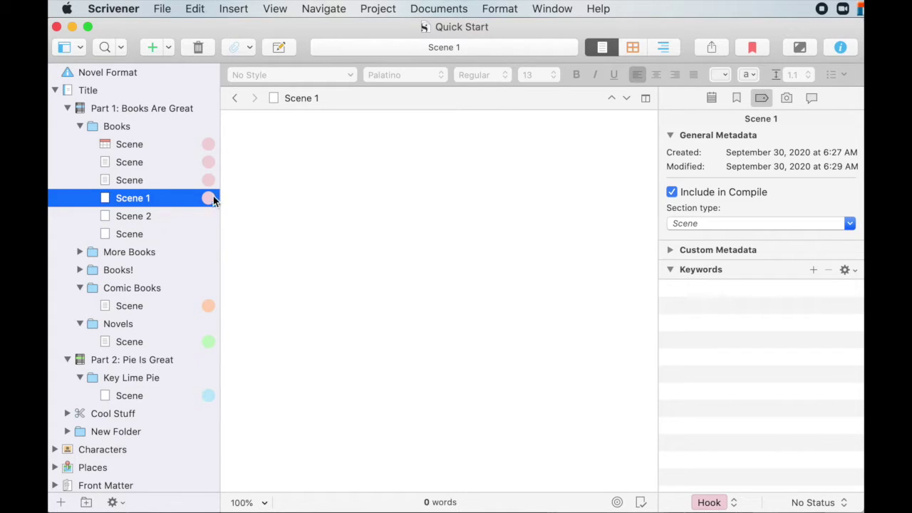
Step: Turn the binder's background color display for the Cereal Is Cool labels back on
{"action": "left_click", "coordinate": [275, 10]}
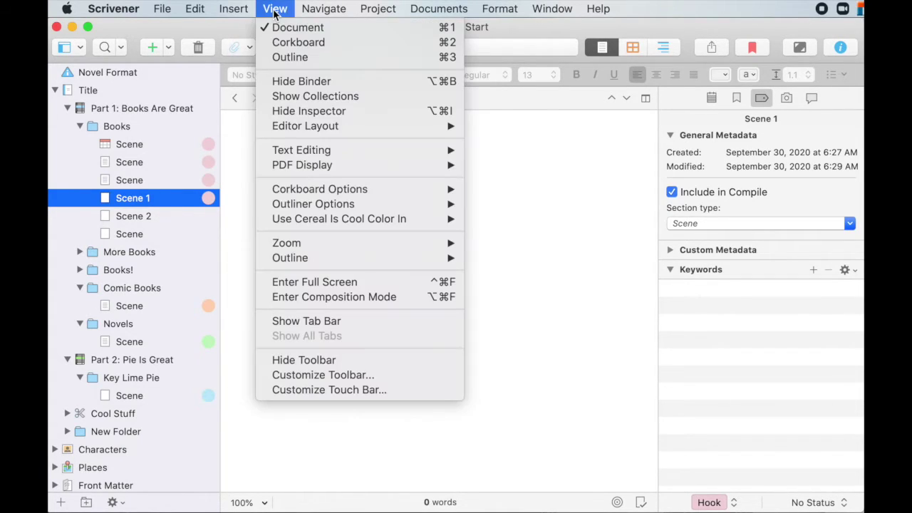
{"action": "mouse_move", "coordinate": [376, 217]}
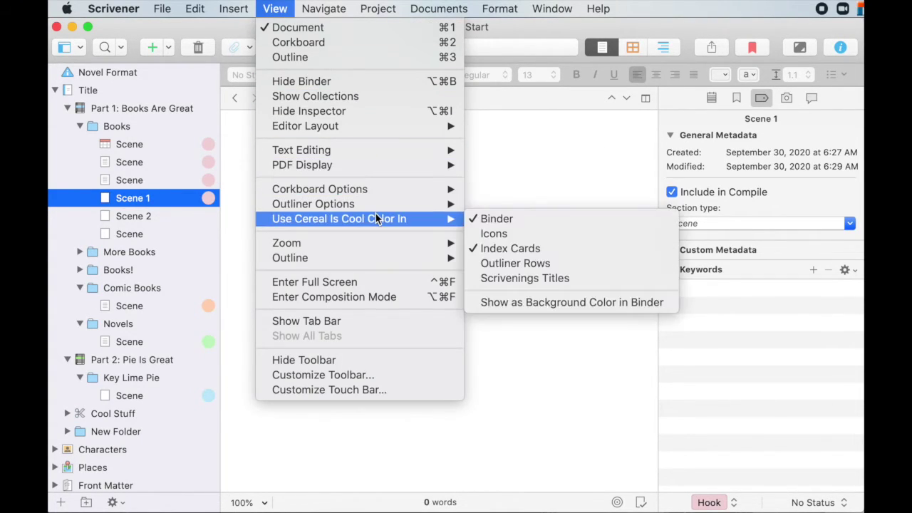
{"action": "left_click", "coordinate": [508, 303]}
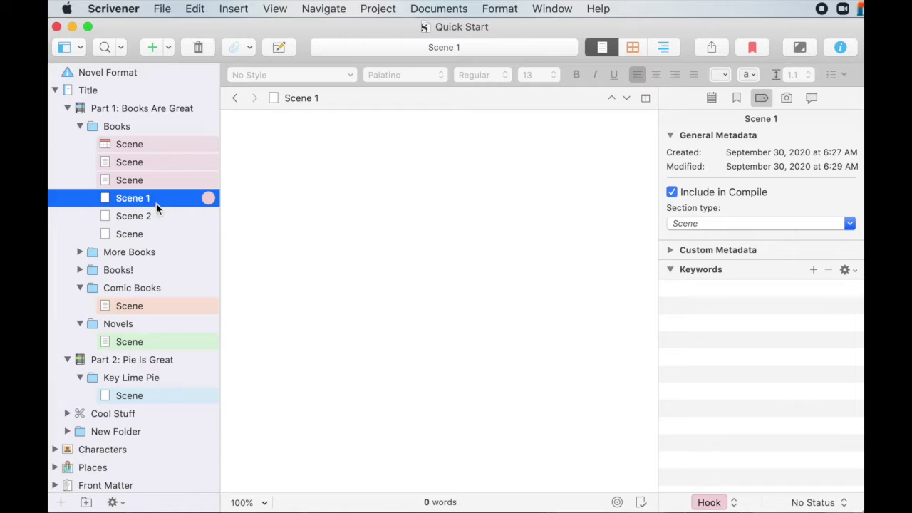
Step: Check the section types assigned to the first scene, the Part 1: Books Are Great folder and the Books folder
{"action": "left_click", "coordinate": [154, 145]}
{"action": "left_click", "coordinate": [114, 107]}
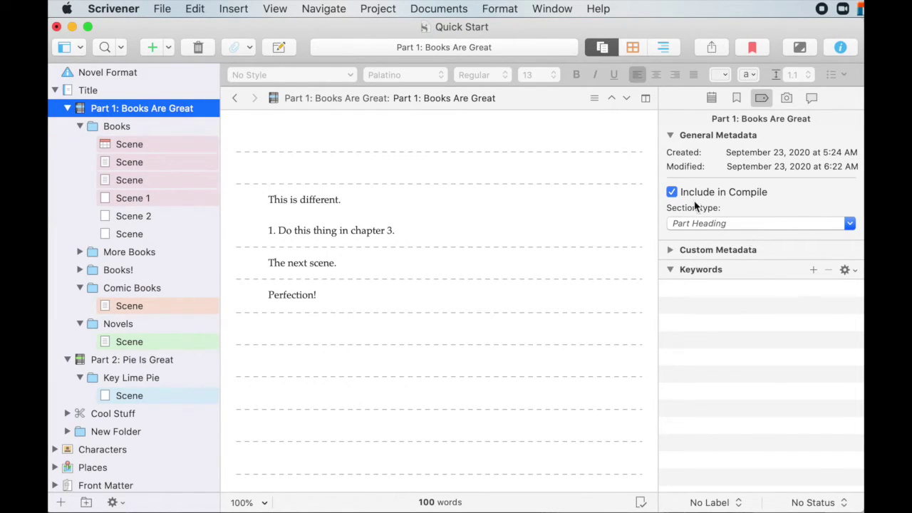
{"action": "left_click", "coordinate": [120, 126]}
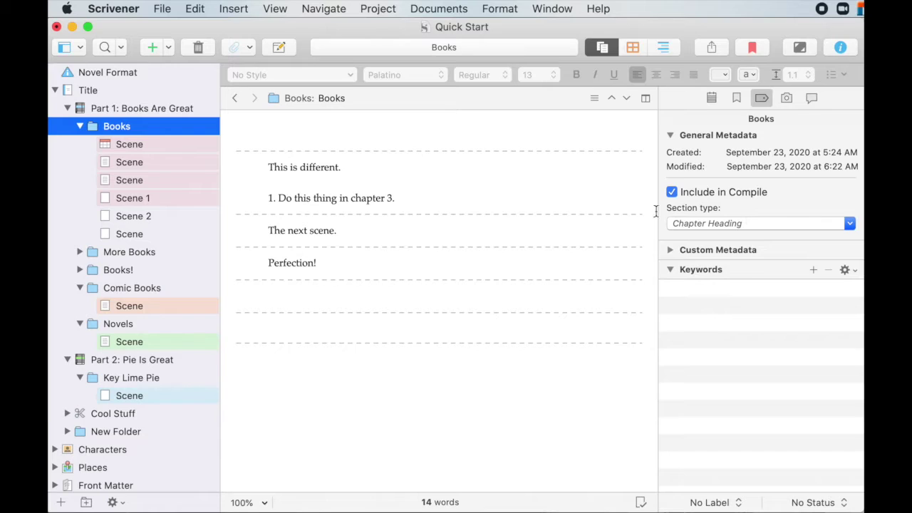
Step: Open the project's section type settings and examine the default types by structure for root folders and level 1 folders
{"action": "left_click", "coordinate": [850, 223]}
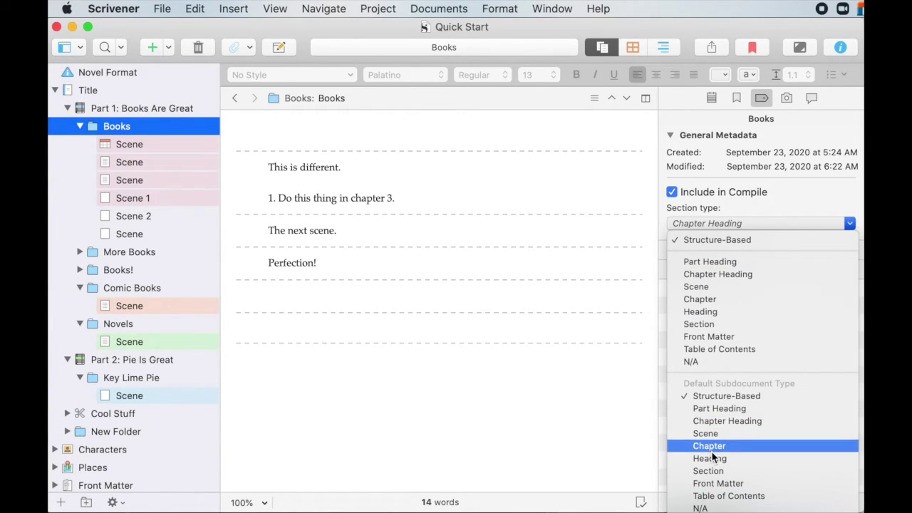
{"action": "left_click", "coordinate": [713, 505]}
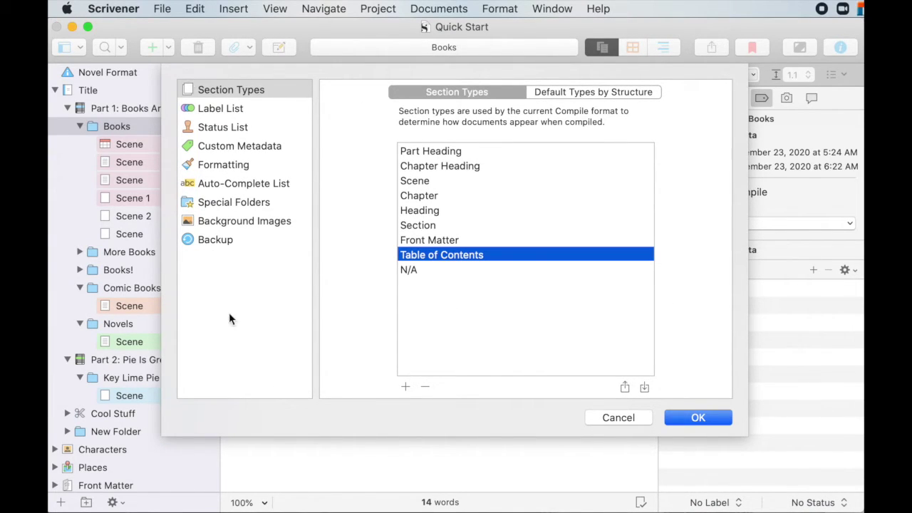
{"action": "left_click", "coordinate": [239, 93]}
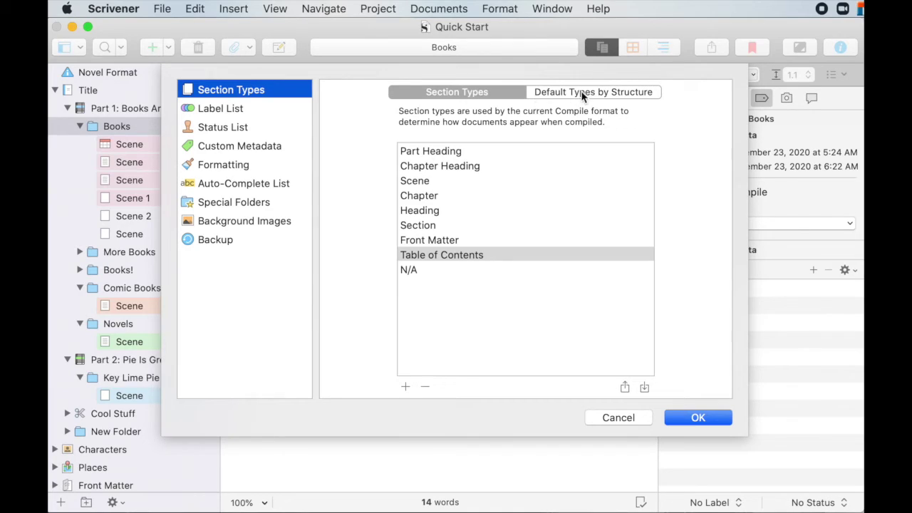
{"action": "left_click", "coordinate": [635, 92]}
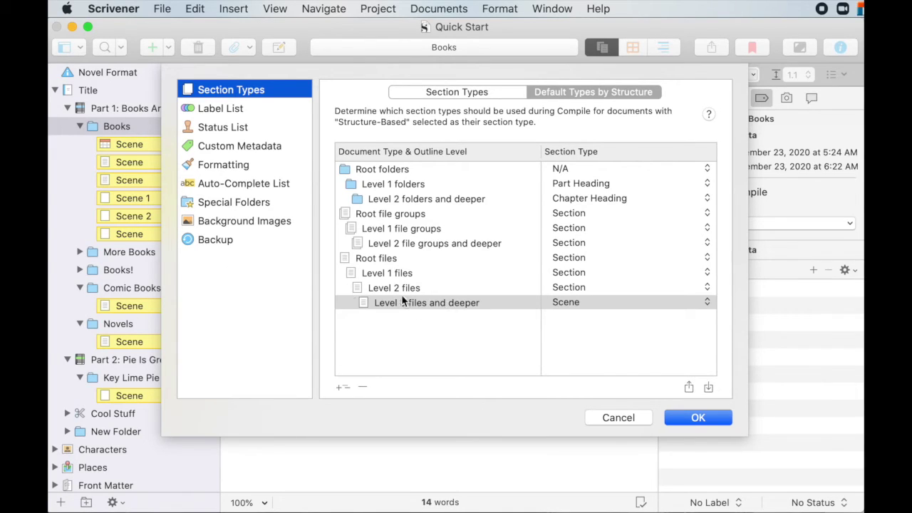
{"action": "left_click", "coordinate": [383, 174]}
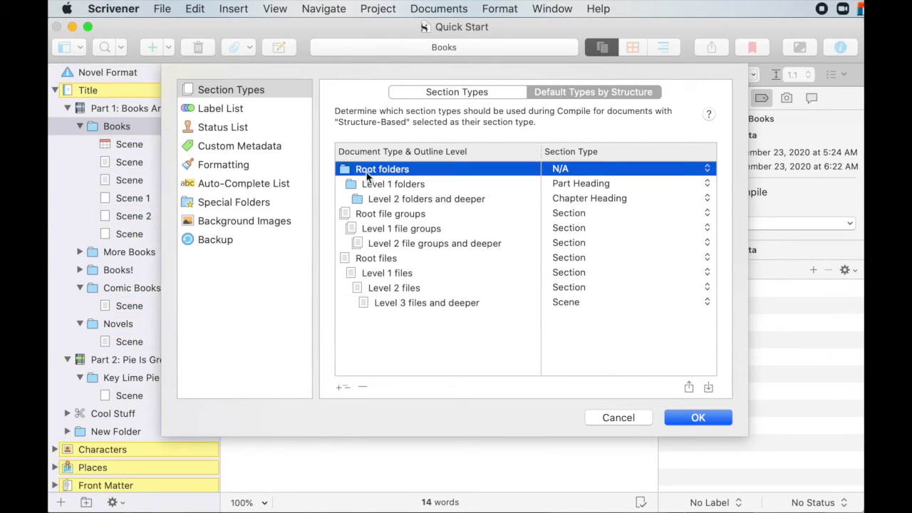
{"action": "left_click", "coordinate": [405, 184]}
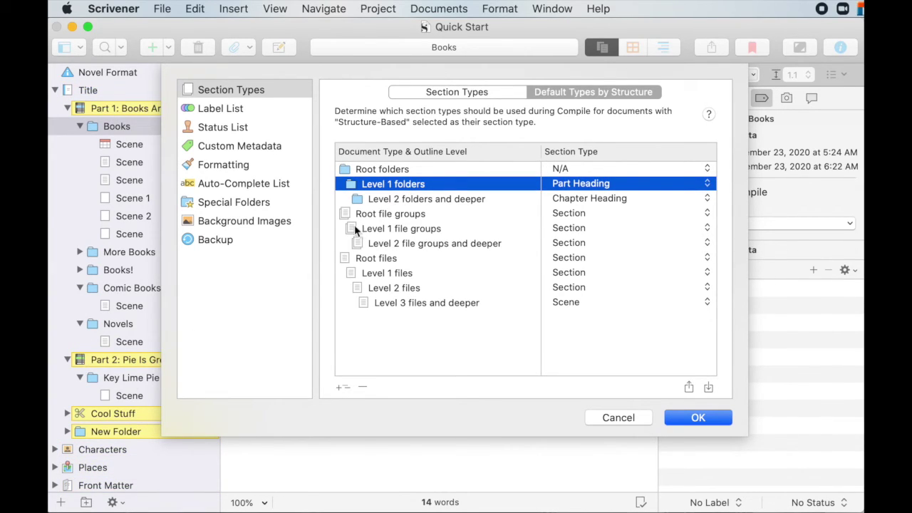
Step: Choose Chapter Heading as the default section type for level 2 folders and deeper, and accept the project settings
{"action": "left_click", "coordinate": [606, 197]}
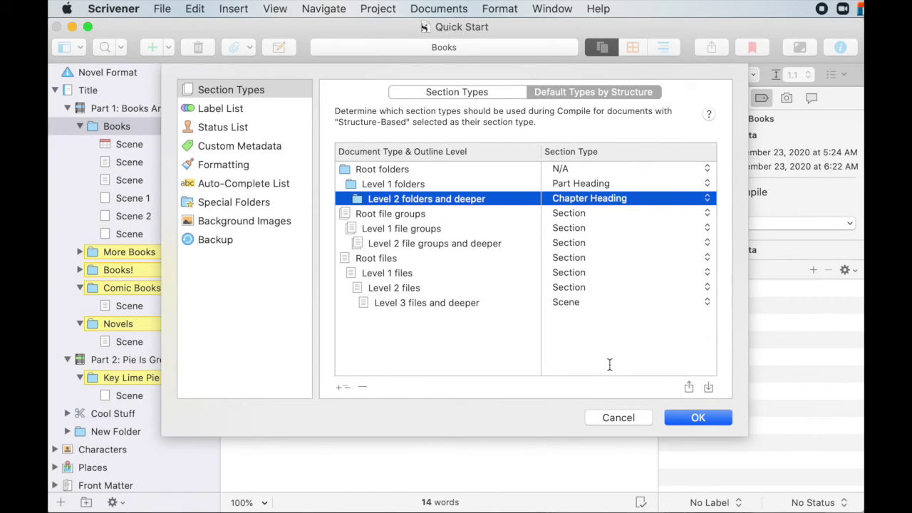
{"action": "left_click", "coordinate": [709, 201]}
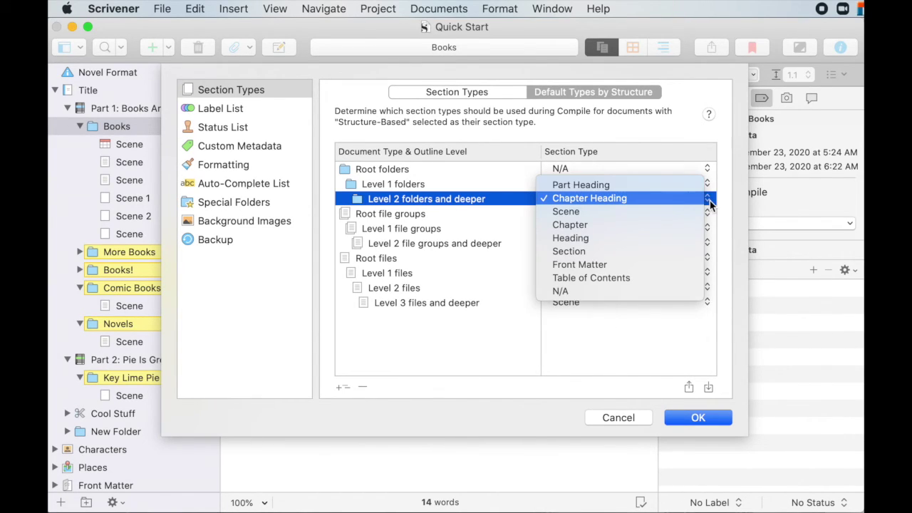
{"action": "left_click", "coordinate": [642, 197]}
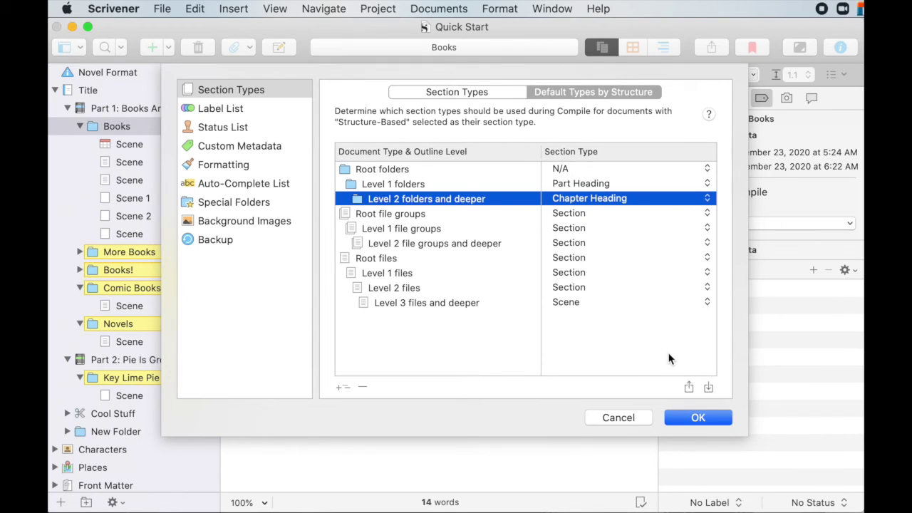
{"action": "left_click", "coordinate": [698, 420]}
{"action": "left_click", "coordinate": [699, 421]}
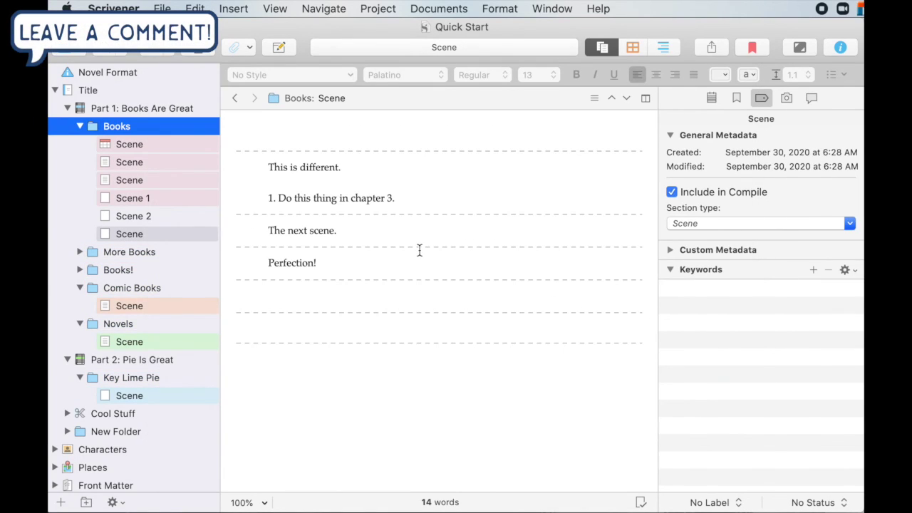